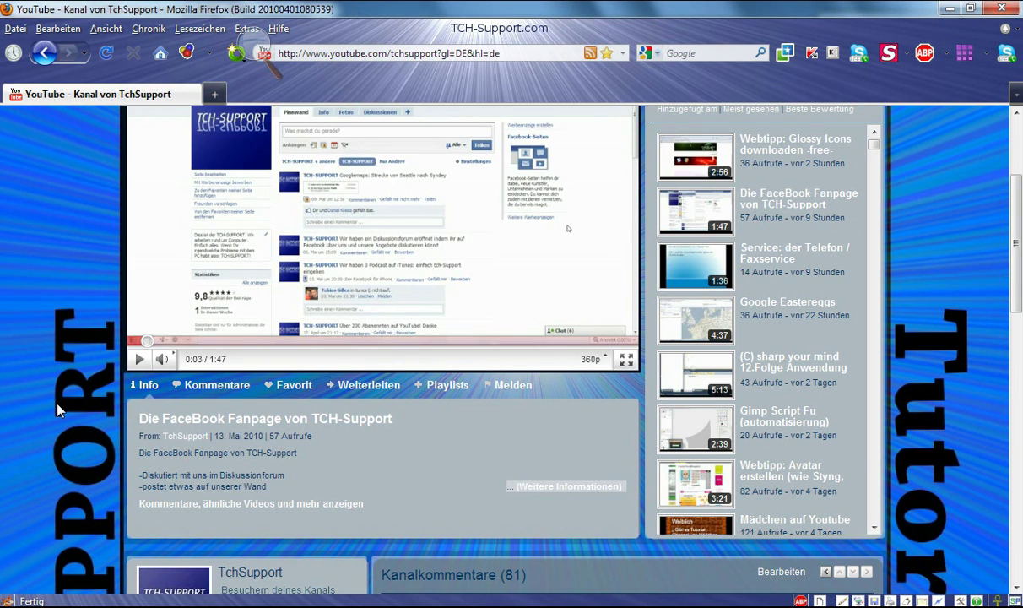
Scroll the Tch-Support channel page back up to its header and channel bar.
{"action": "scroll", "coordinate": [57, 404], "scroll_direction": "up", "scroll_amount": 4}
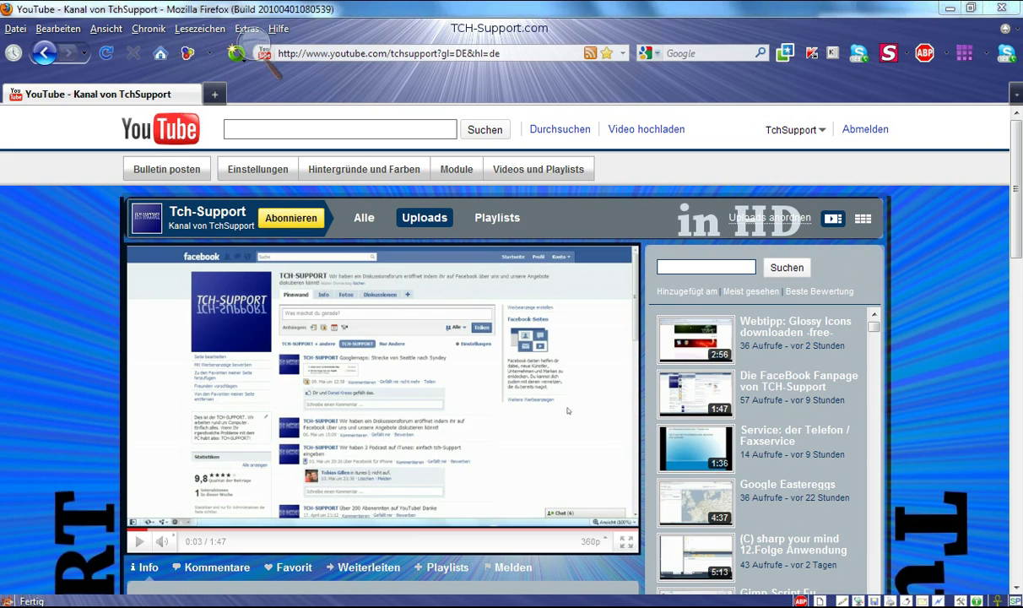
Check the 1598×1620 canvas size in GIMP's new-image settings without creating an image, then return to the channel page.
{"action": "left_click", "coordinate": [479, 577]}
{"action": "key", "text": "ctrl+n"}
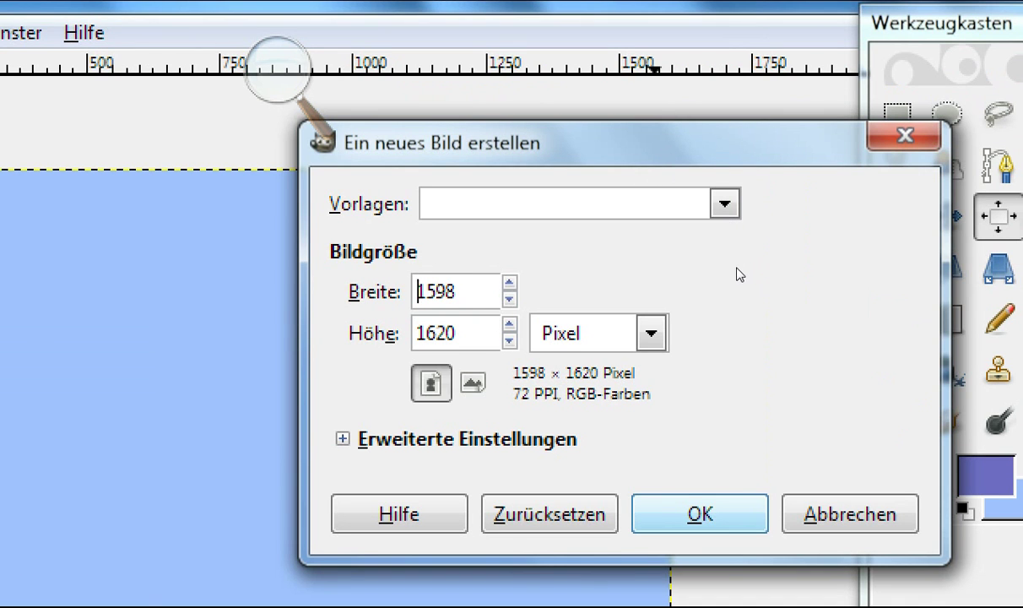
{"action": "key", "text": "Escape"}
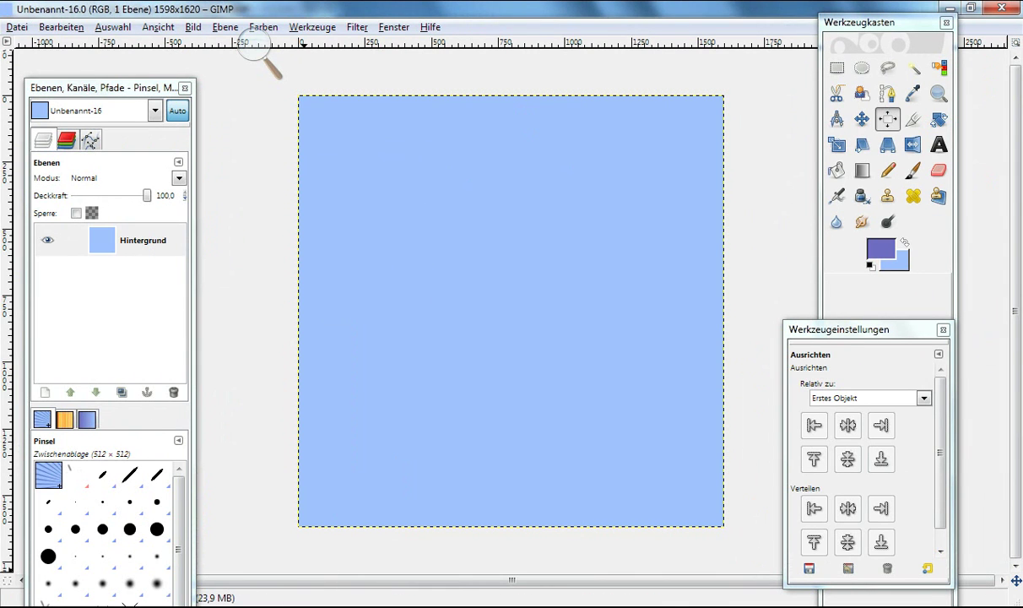
{"action": "left_click", "coordinate": [355, 540]}
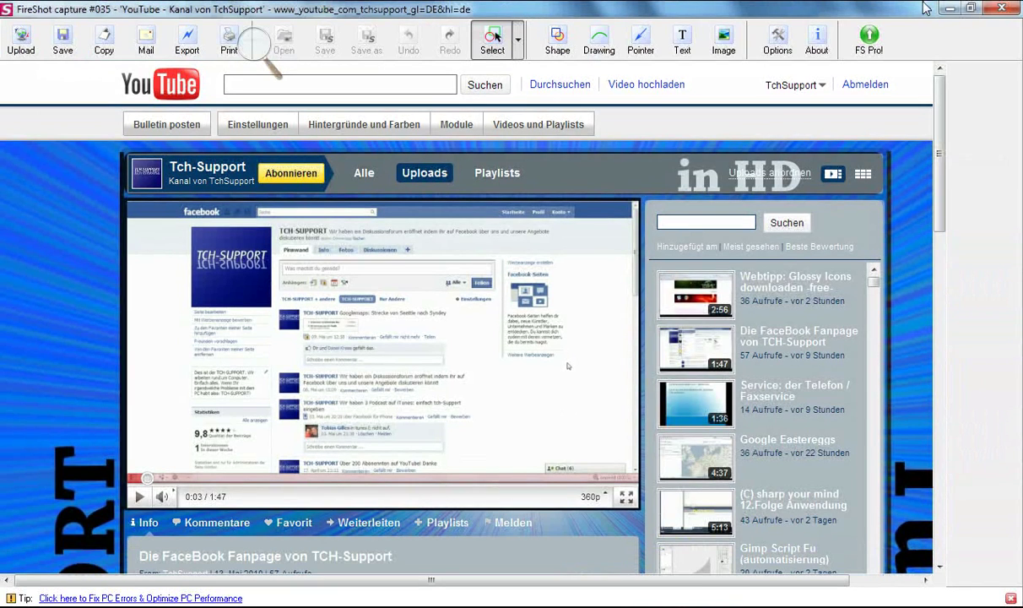
Close the FireShot capture editor so the channel page shows in Firefox again.
{"action": "left_click", "coordinate": [951, 7]}
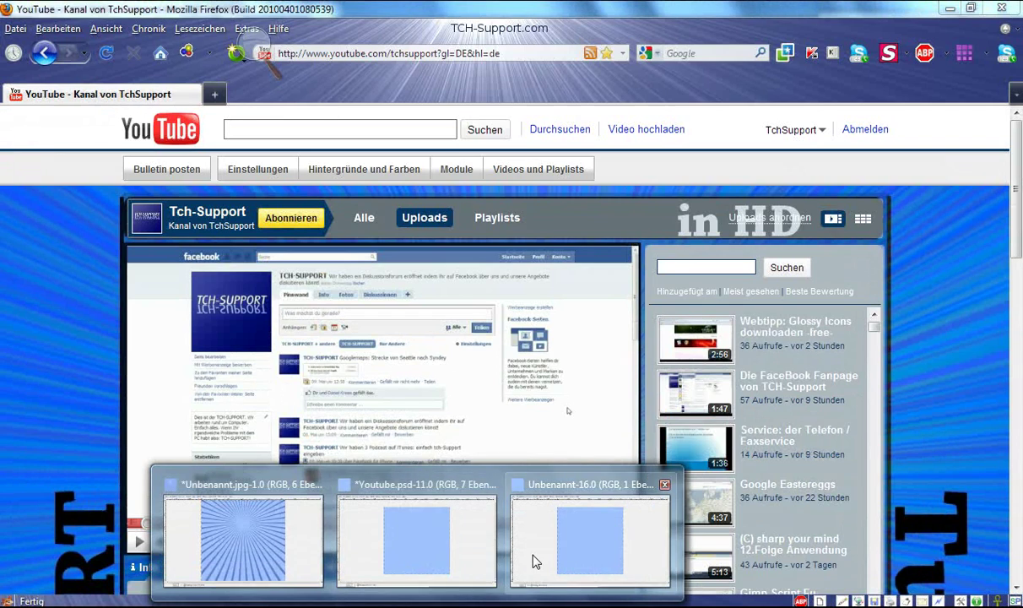
Open FireShot capture #032 as a layer in the Unbenannt-16 image via Datei > Öffnen als Ebenen.
{"action": "left_click", "coordinate": [534, 561]}
{"action": "left_click", "coordinate": [17, 27]}
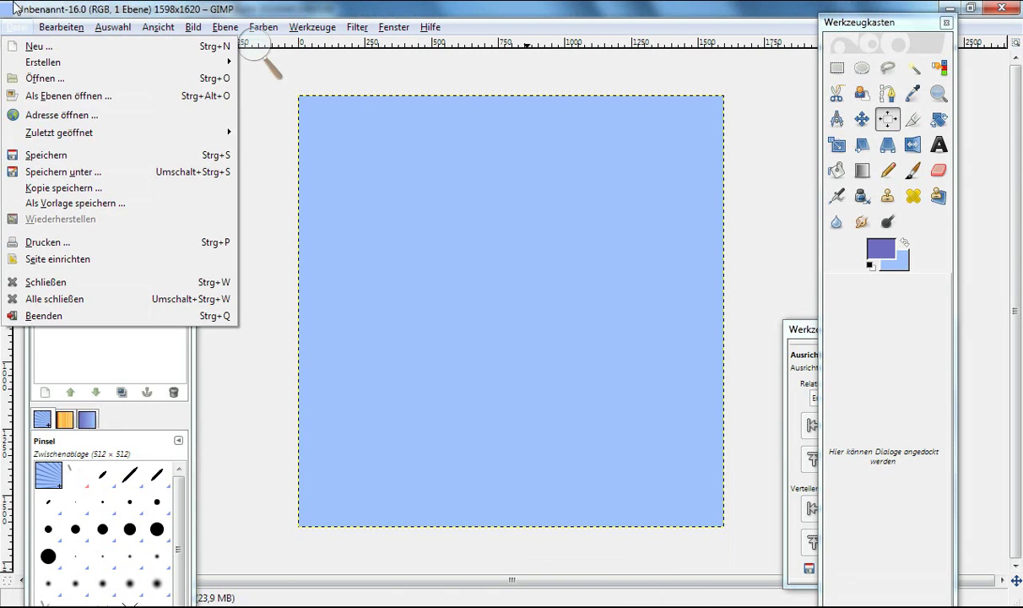
{"action": "left_click", "coordinate": [51, 75]}
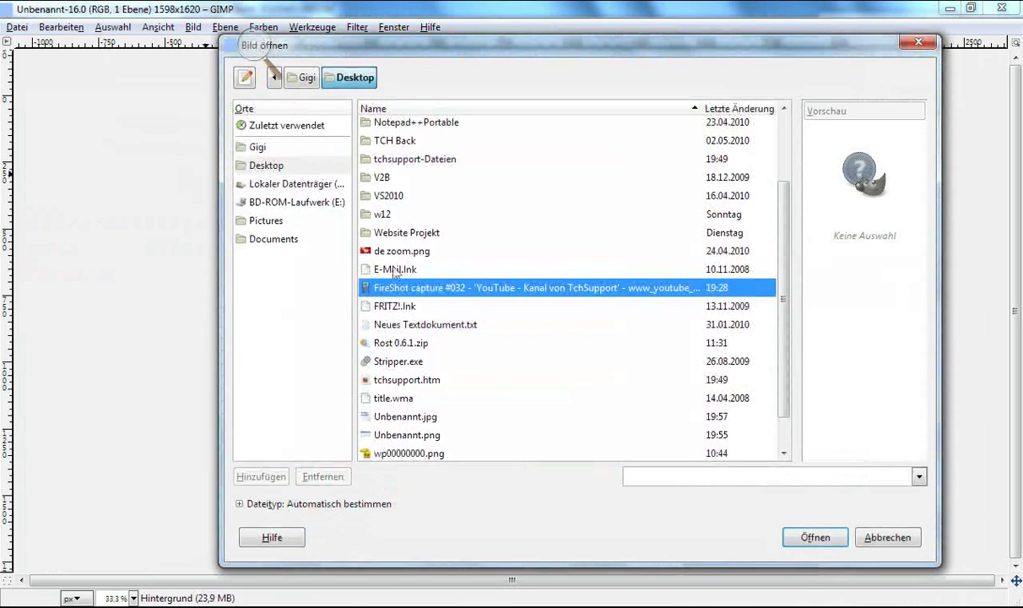
{"action": "key", "text": "Return"}
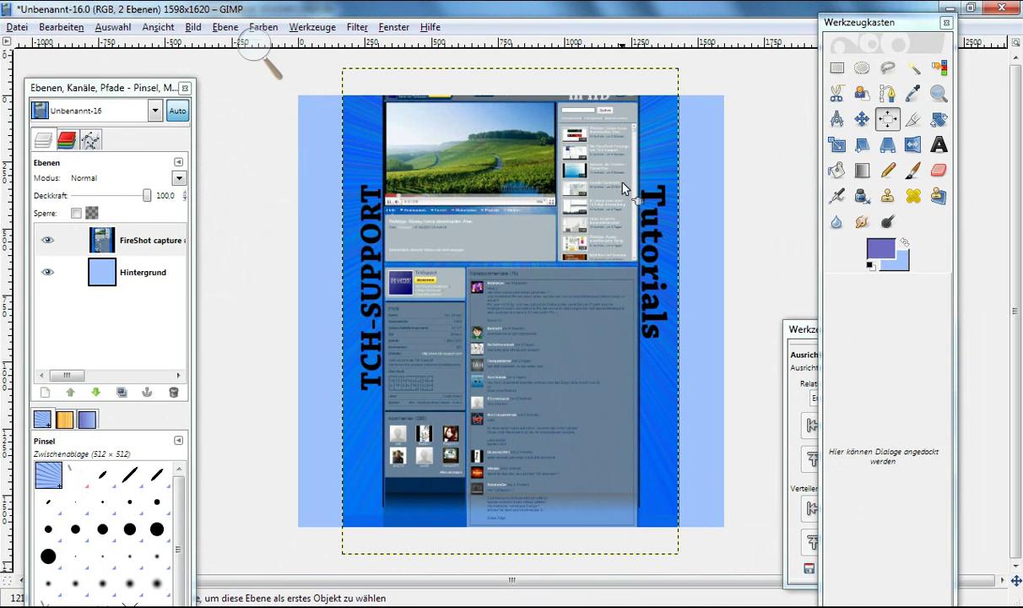
Restore the removed screenshot layer, set it as the align target, and nudge it slightly down.
{"action": "left_click", "coordinate": [861, 93]}
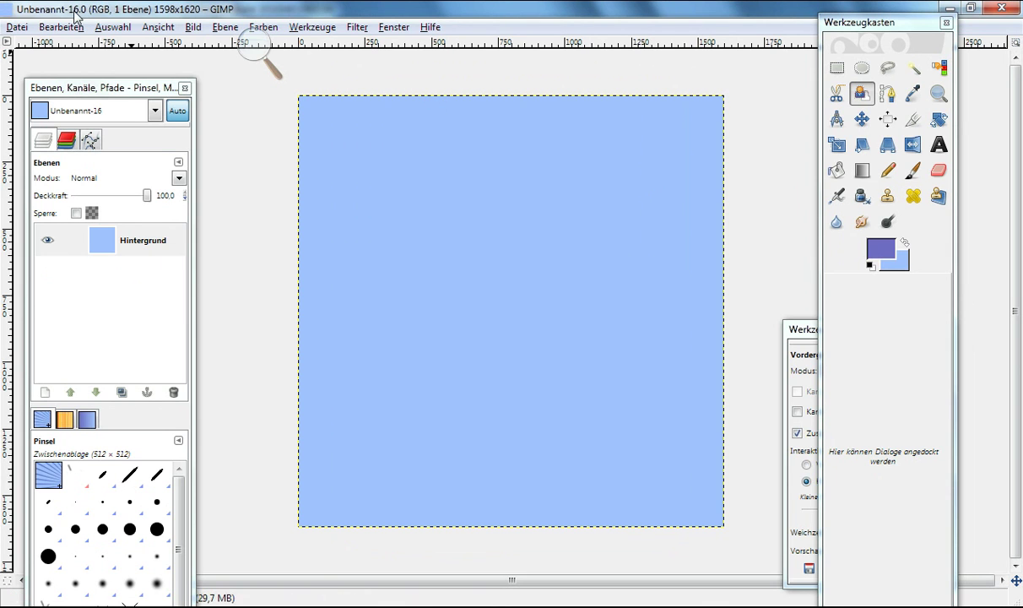
{"action": "key", "text": "ctrl+y"}
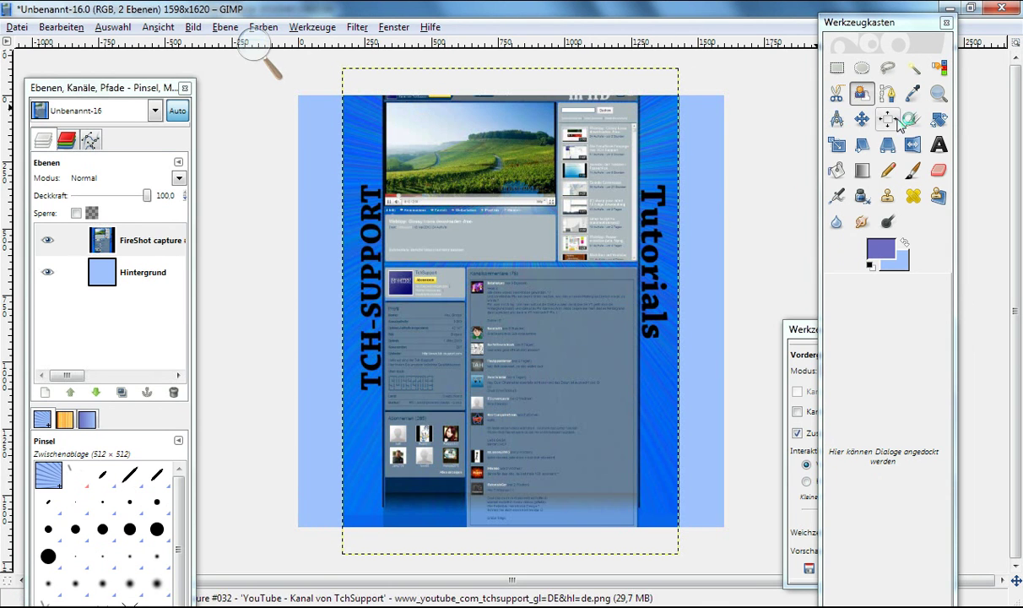
{"action": "left_click", "coordinate": [897, 123]}
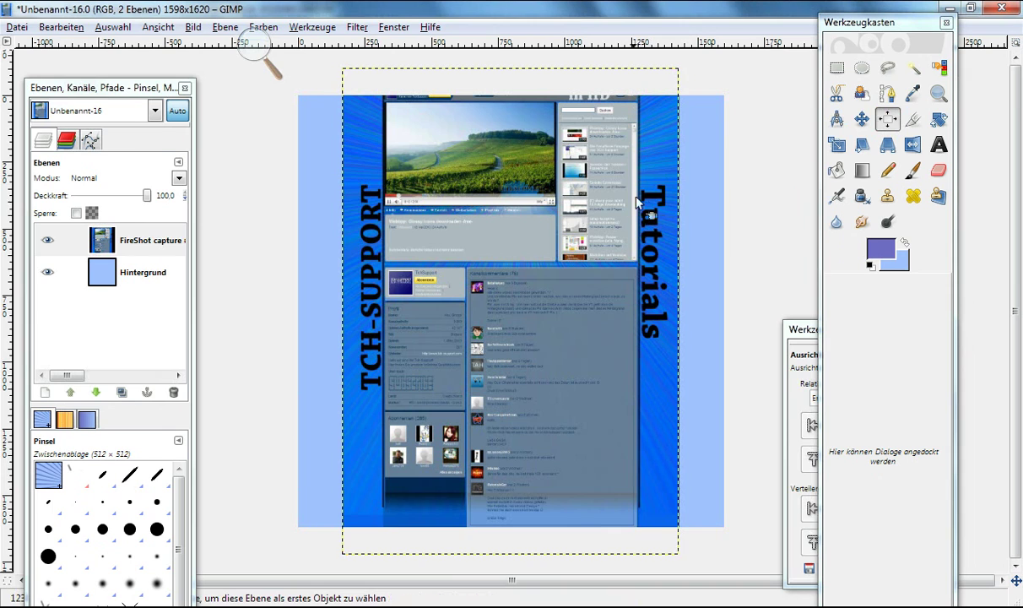
{"action": "left_click", "coordinate": [803, 362]}
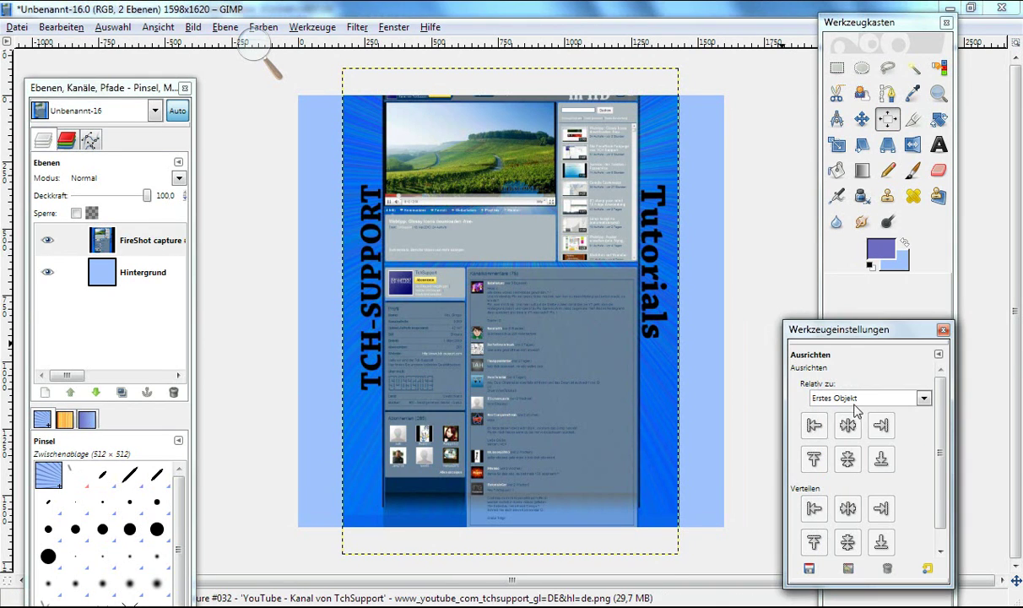
{"action": "left_click", "coordinate": [676, 323]}
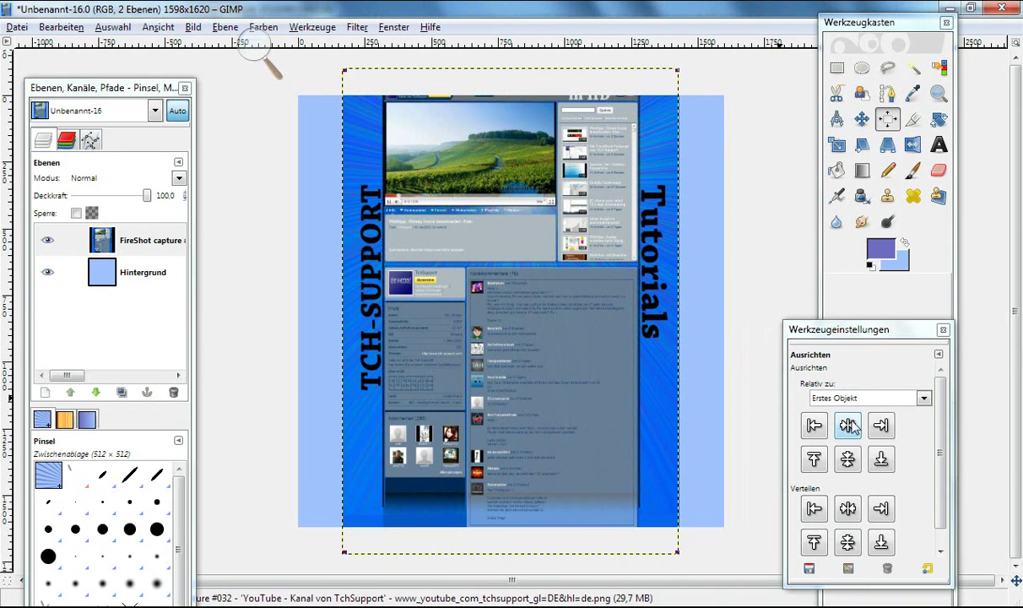
{"action": "left_click", "coordinate": [861, 119]}
{"action": "left_click_drag", "start_coordinate": [608, 180], "coordinate": [609, 192]}
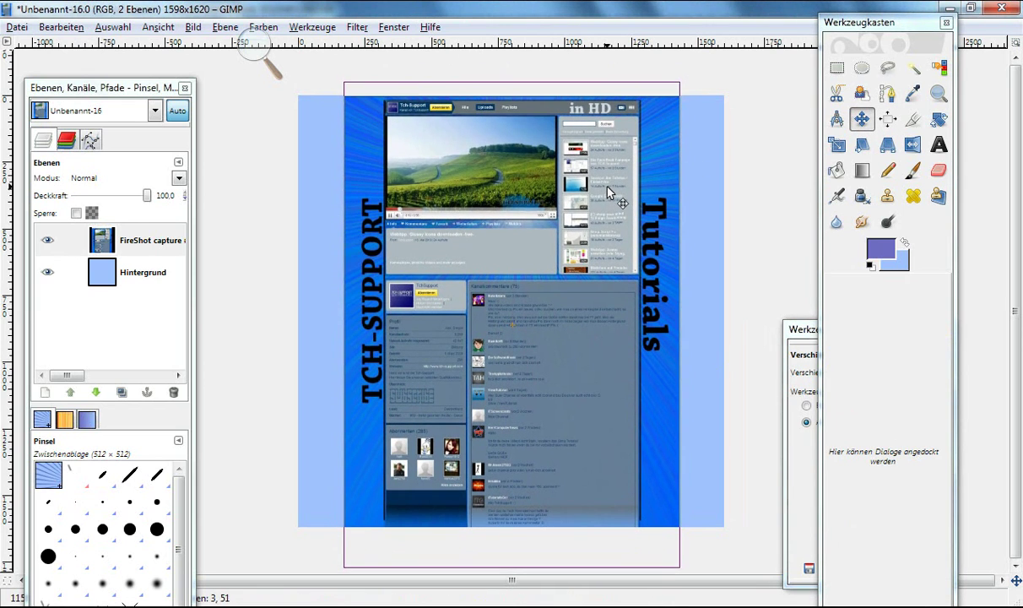
Centre the screenshot horizontally on the canvas and select the Hintergrund layer.
{"action": "left_click", "coordinate": [794, 380]}
{"action": "left_click", "coordinate": [887, 119]}
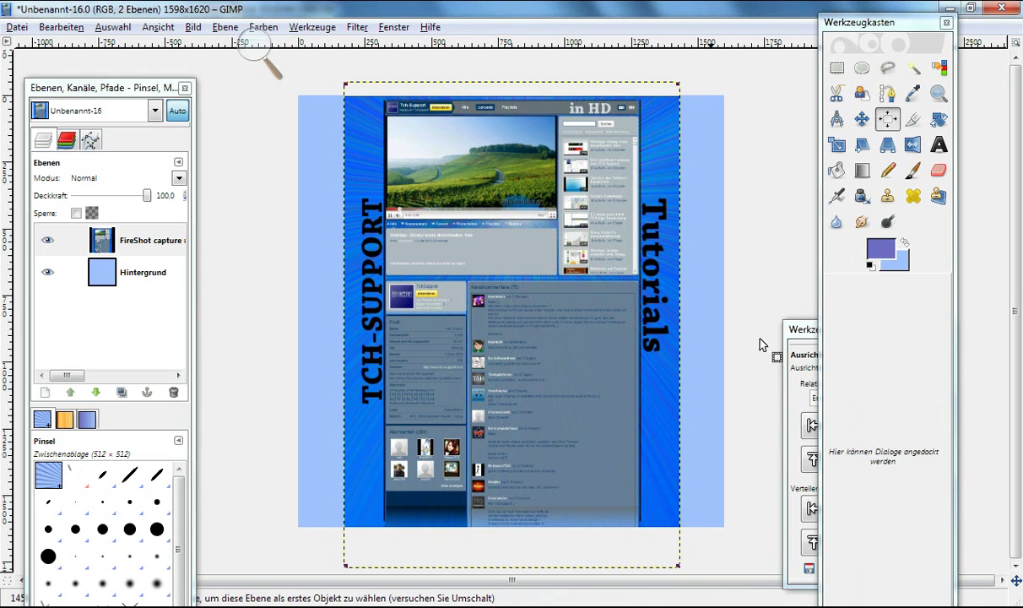
{"action": "left_click", "coordinate": [798, 384]}
{"action": "left_click", "coordinate": [847, 424]}
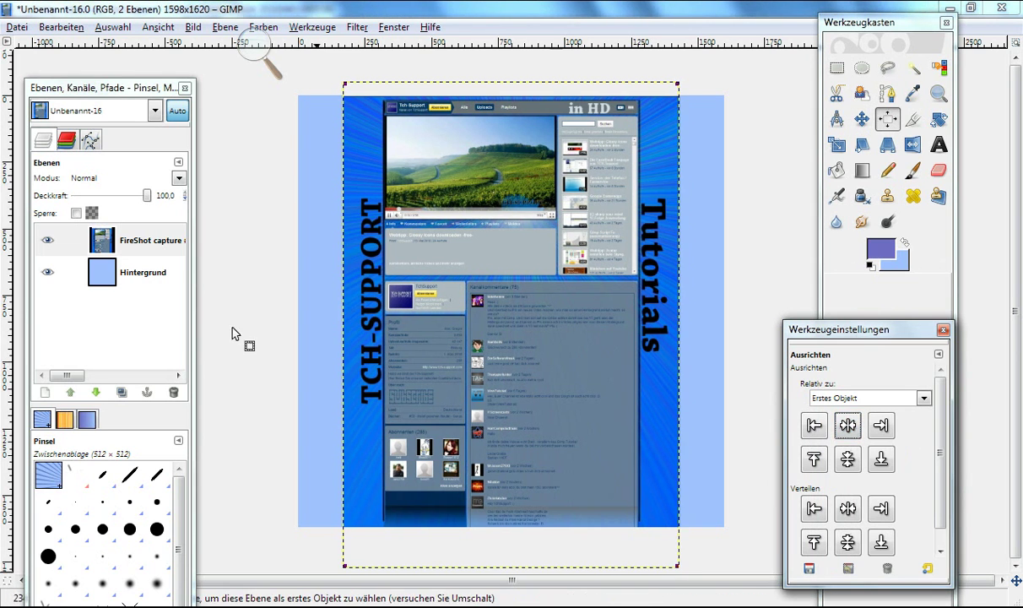
{"action": "left_click", "coordinate": [148, 284]}
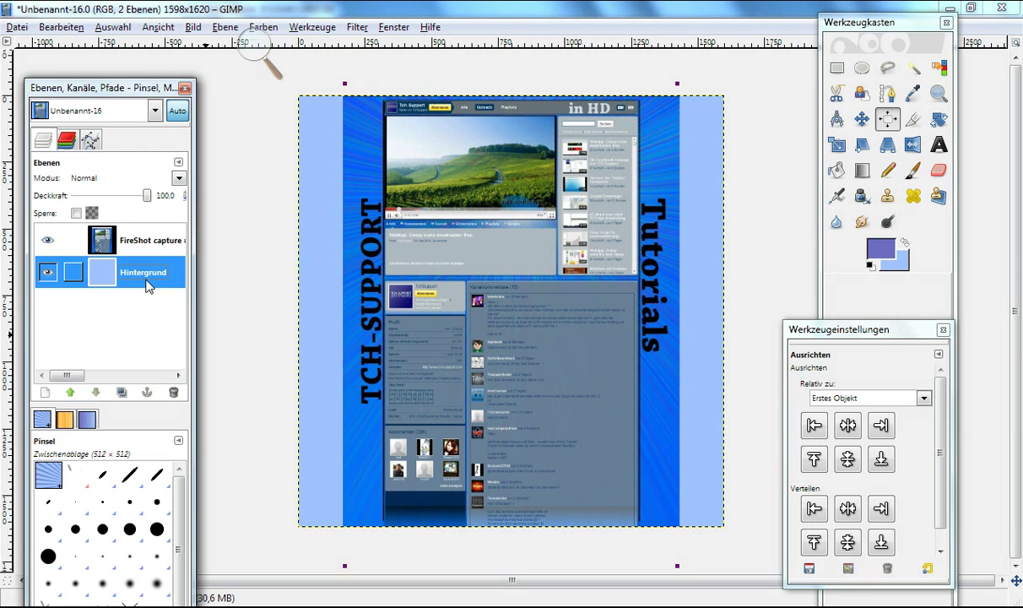
Add a transparent Neue Ebene layer and a 'Videos' text box in Segoe UI Semi-Bold 140 px.
{"action": "left_click", "coordinate": [52, 400]}
{"action": "left_click", "coordinate": [155, 281]}
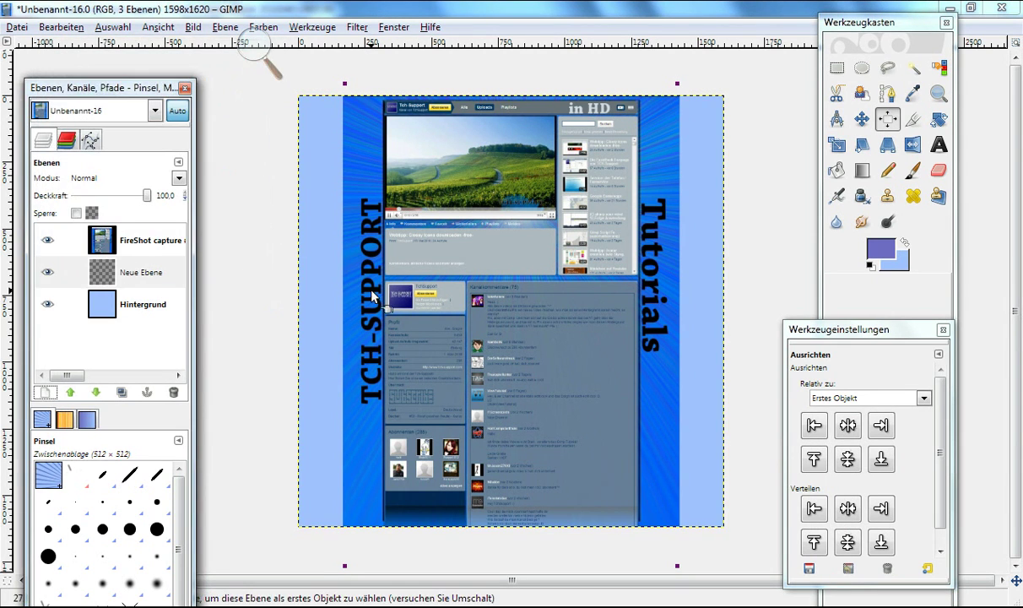
{"action": "left_click", "coordinate": [939, 144]}
{"action": "left_click_drag", "start_coordinate": [430, 262], "coordinate": [639, 328]}
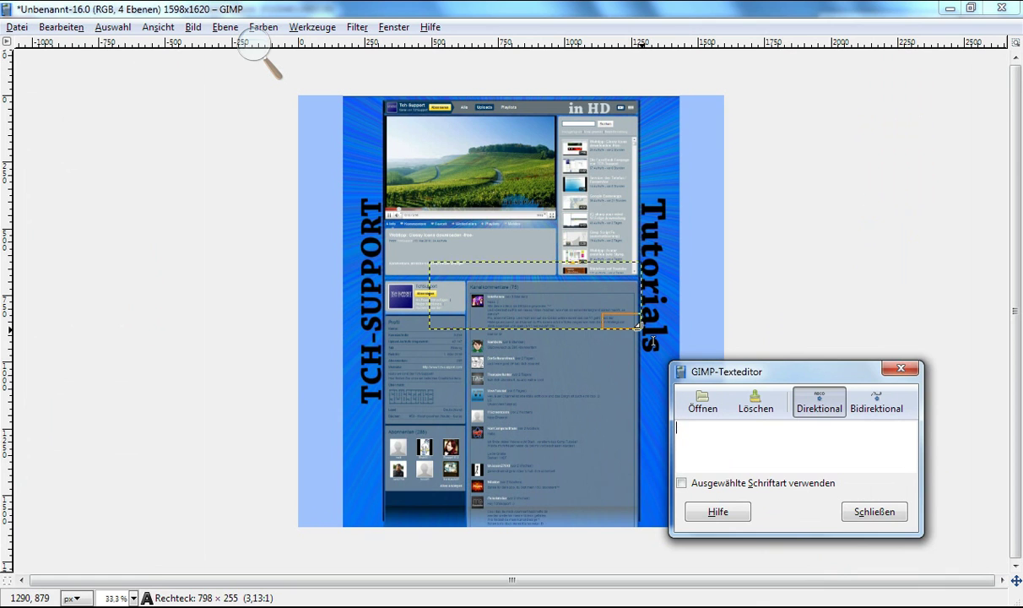
{"action": "left_click", "coordinate": [897, 512]}
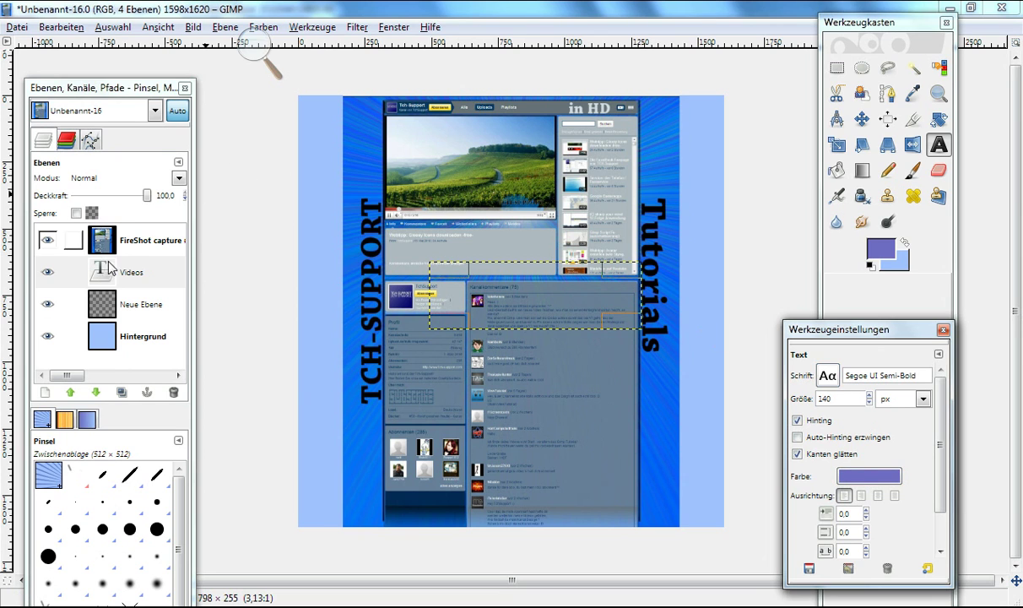
Hide the screenshot layer, shift the Videos text right, then delete the Videos text layer.
{"action": "left_click", "coordinate": [47, 241]}
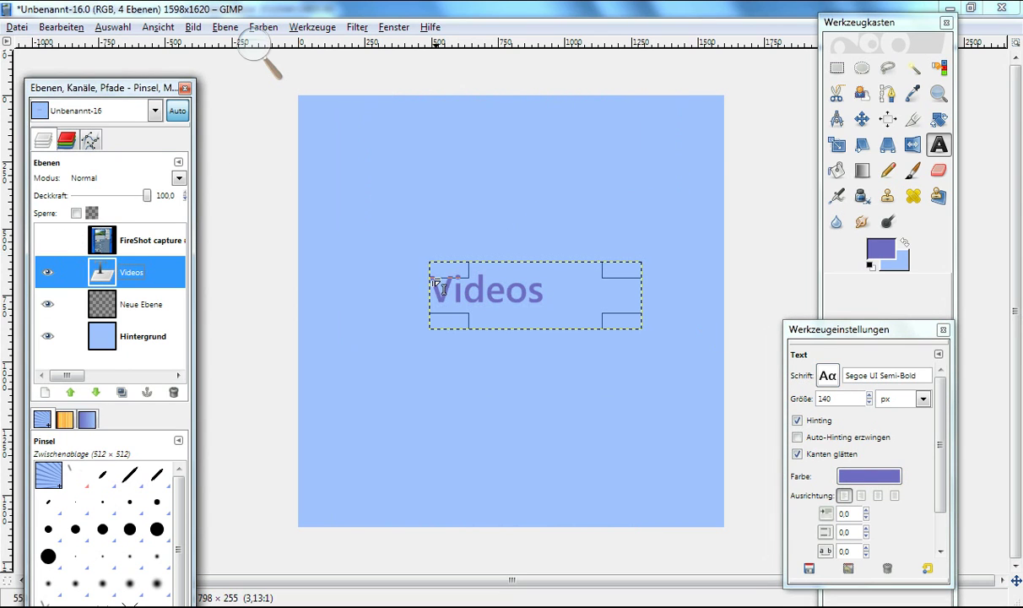
{"action": "left_click", "coordinate": [574, 308]}
{"action": "left_click_drag", "start_coordinate": [616, 291], "coordinate": [719, 294]}
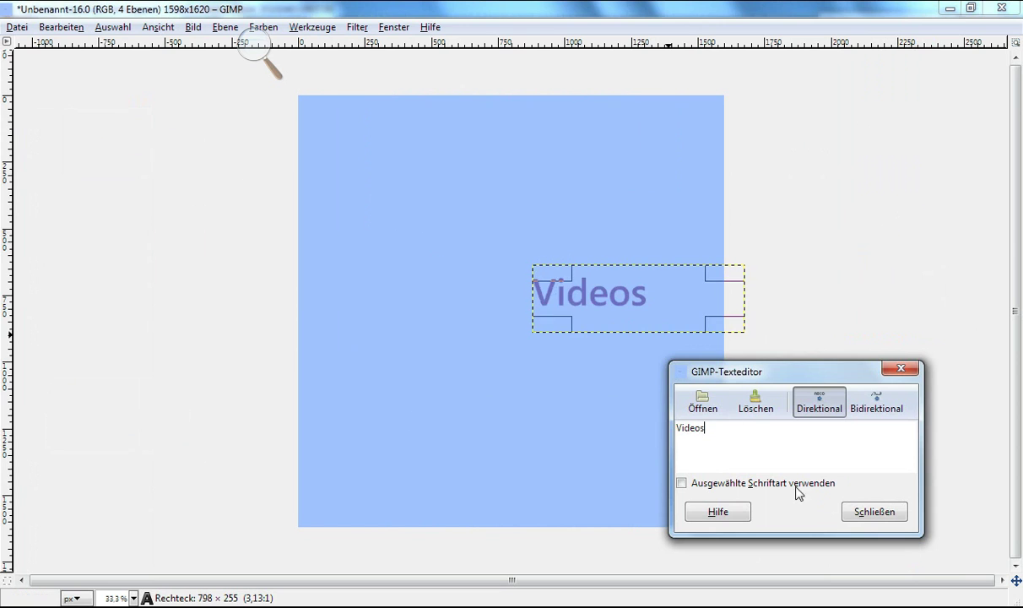
{"action": "left_click", "coordinate": [844, 510]}
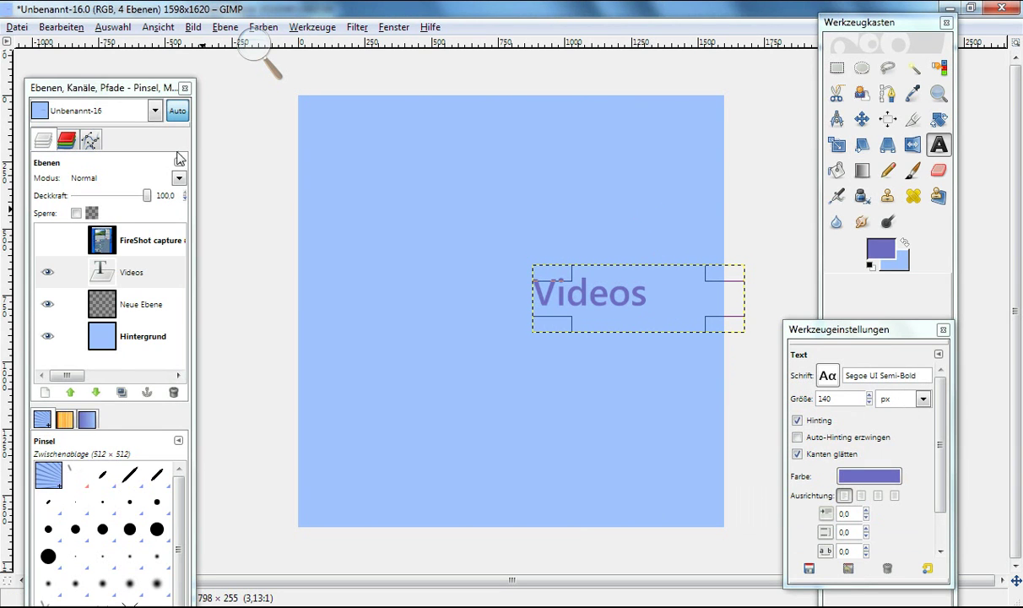
{"action": "left_click", "coordinate": [173, 393]}
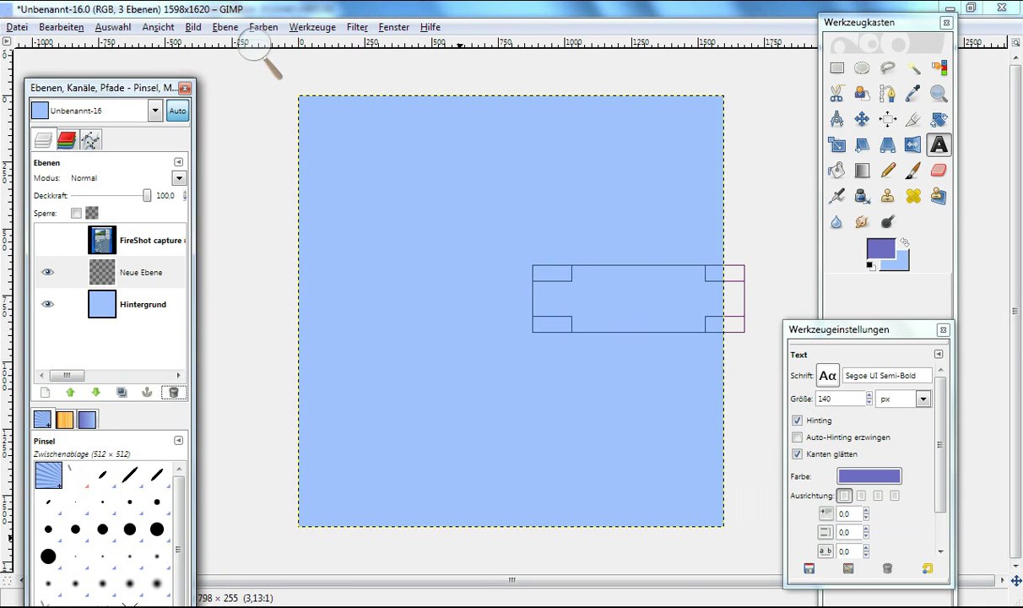
{"action": "mouse_move", "coordinate": [243, 538]}
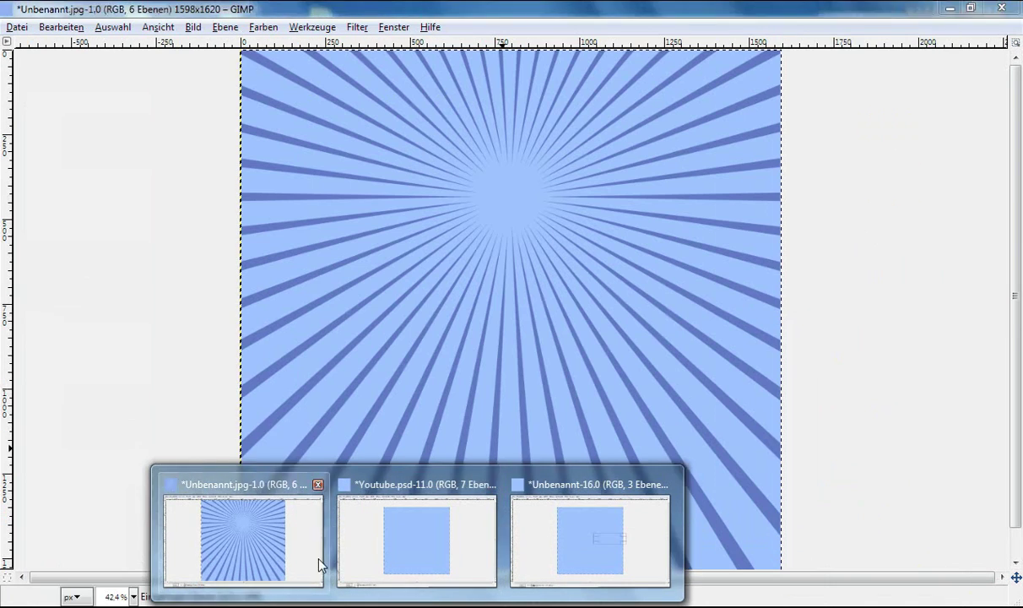
In Youtube.psd, make the Videos, TCH-Support and FireShot screenshot layers visible.
{"action": "left_click", "coordinate": [416, 540]}
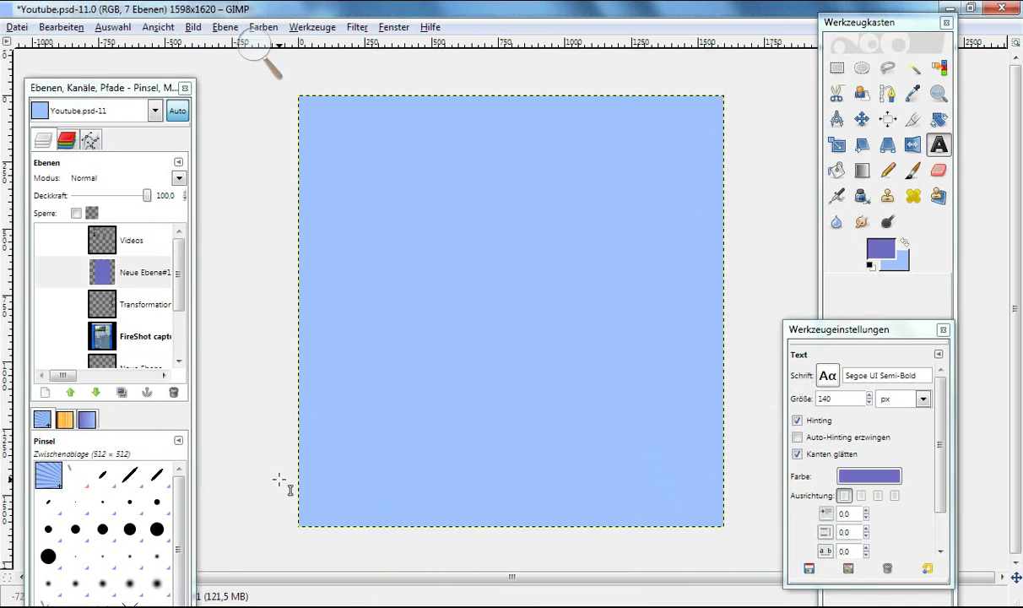
{"action": "scroll", "coordinate": [178, 291], "scroll_direction": "down", "scroll_amount": 3}
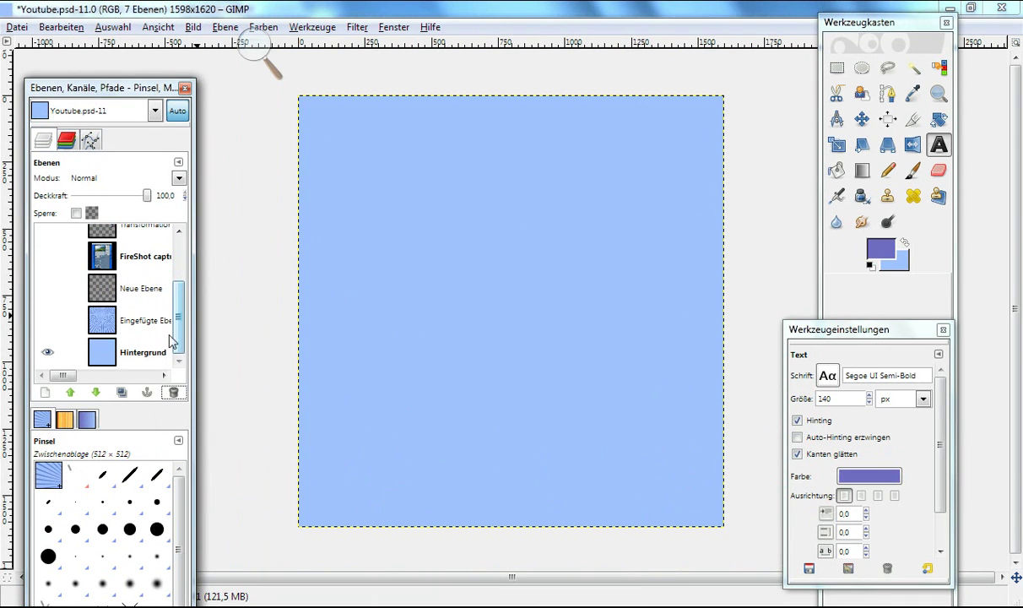
{"action": "scroll", "coordinate": [177, 295], "scroll_direction": "up", "scroll_amount": 2}
{"action": "scroll", "coordinate": [176, 276], "scroll_direction": "up", "scroll_amount": 1}
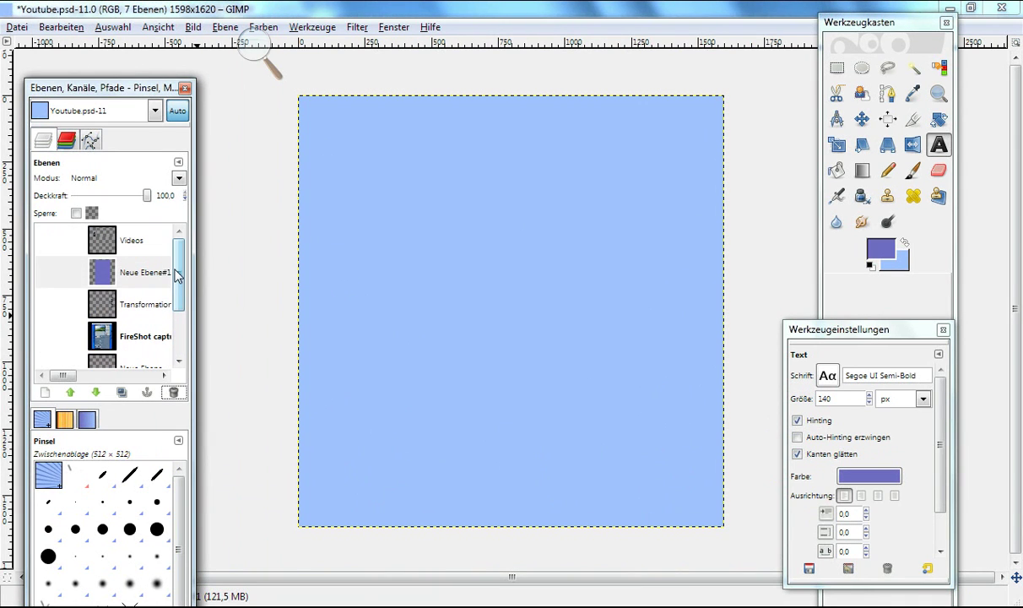
{"action": "left_click", "coordinate": [56, 240]}
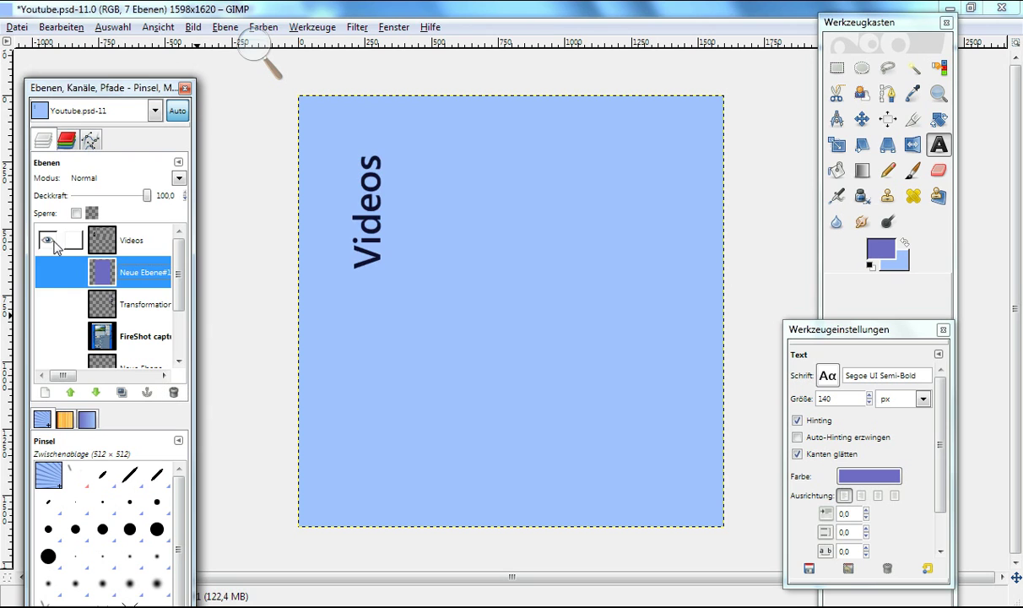
{"action": "left_click", "coordinate": [49, 304]}
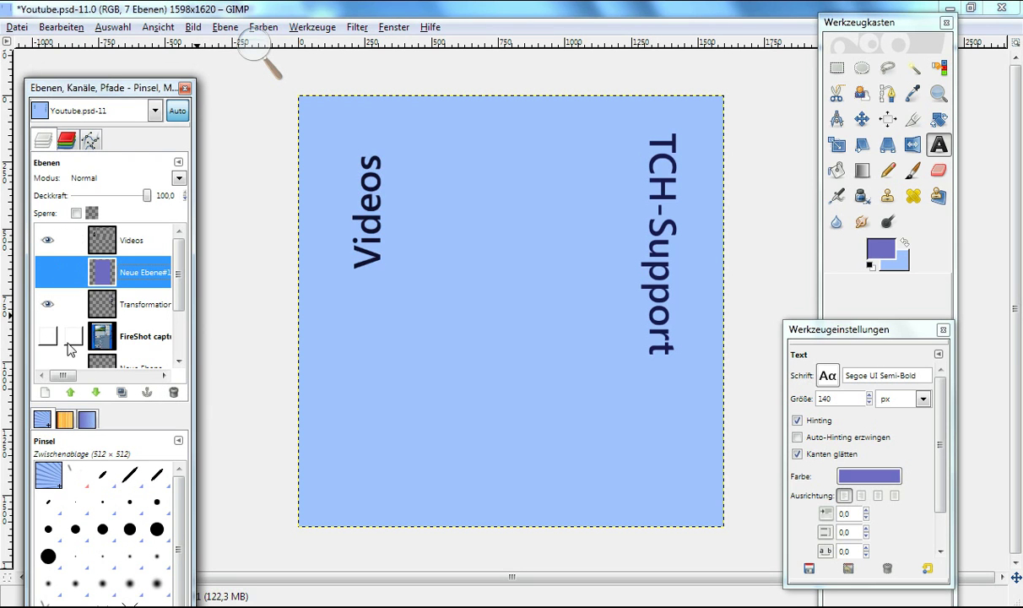
{"action": "left_click", "coordinate": [49, 336]}
{"action": "left_click", "coordinate": [49, 338]}
{"action": "left_click", "coordinate": [48, 305]}
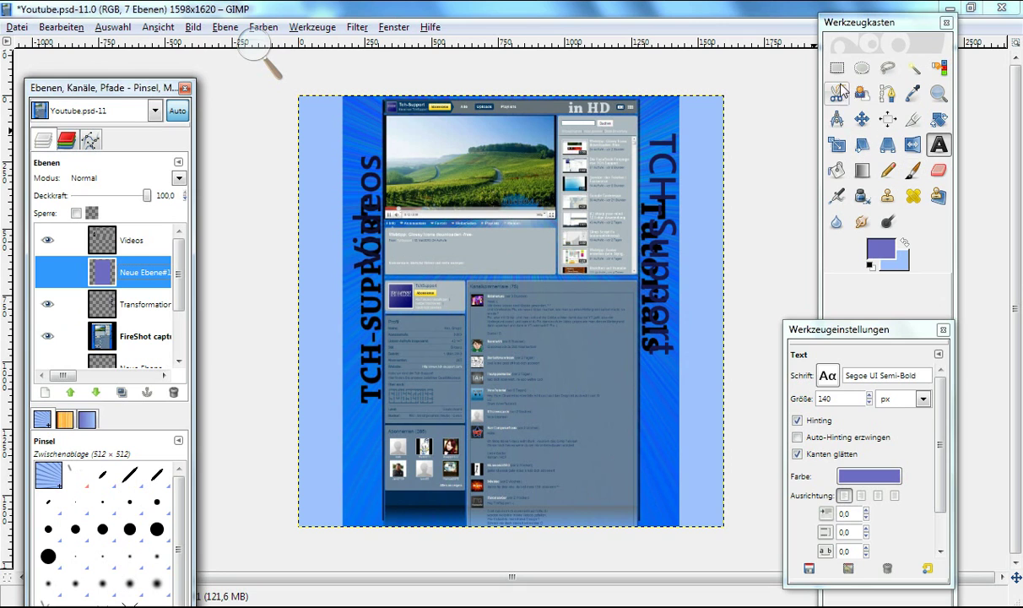
Draw a rectangle selection over the comments area, show the purple Neue Ebene#1 panel and hide the screenshot.
{"action": "key", "text": "r"}
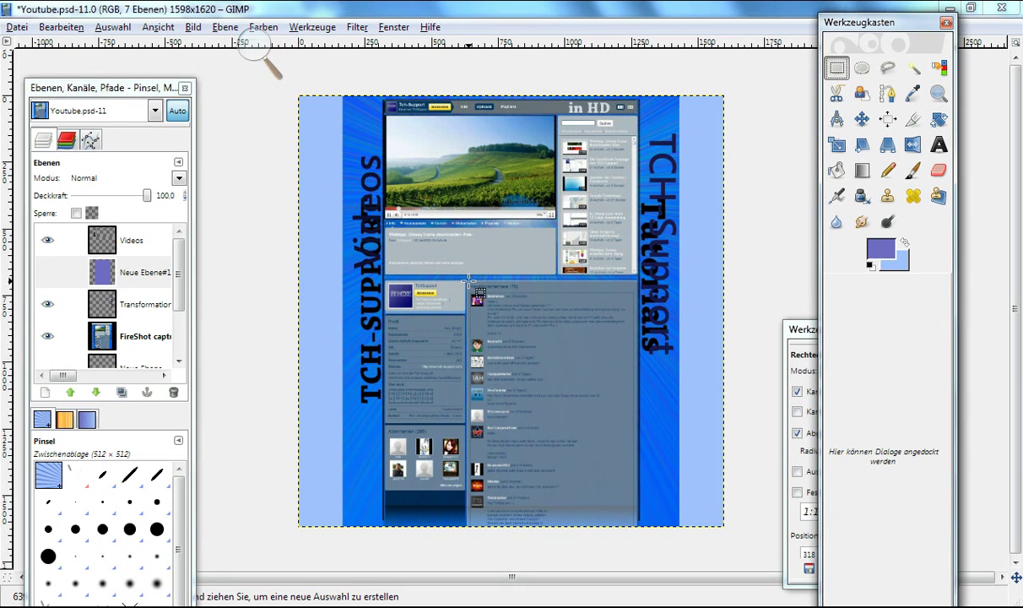
{"action": "left_click_drag", "start_coordinate": [469, 281], "coordinate": [647, 586]}
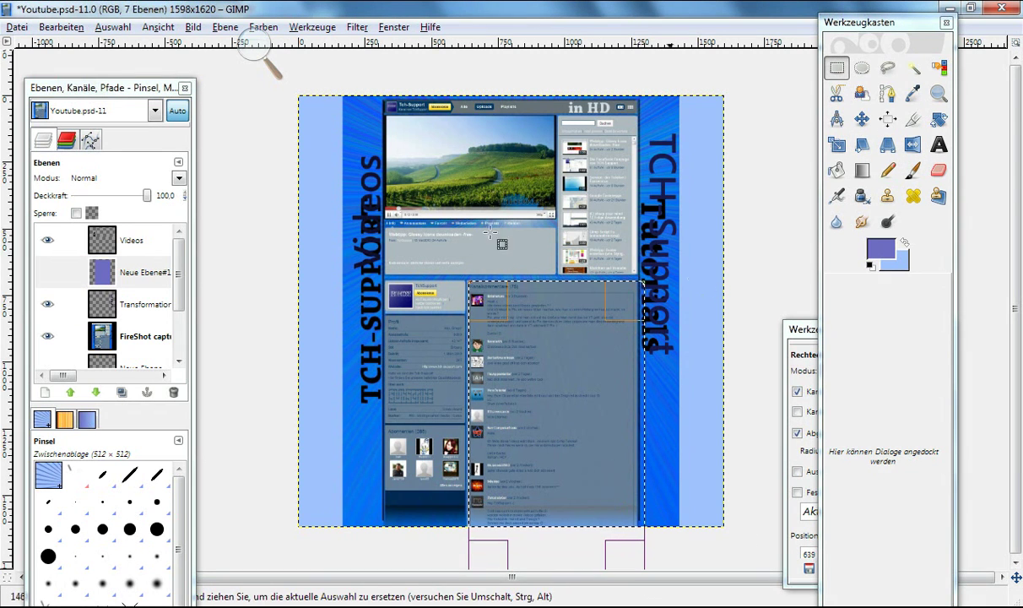
{"action": "left_click", "coordinate": [48, 272]}
{"action": "left_click", "coordinate": [47, 336]}
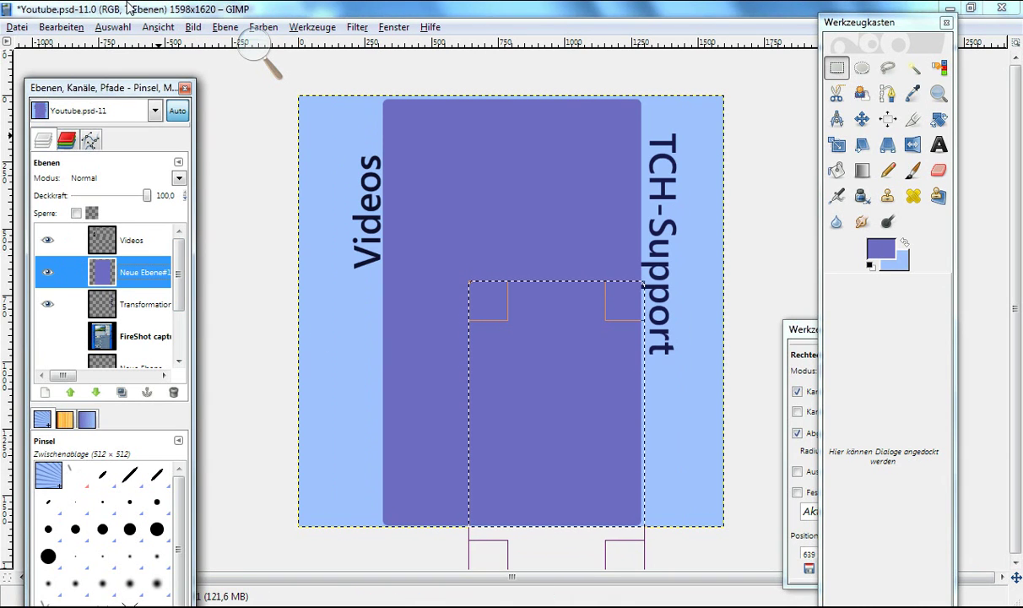
Clear the selection with Nichts auswählen and select the Eingefügte Ebene rays layer.
{"action": "left_click", "coordinate": [118, 28]}
{"action": "left_click", "coordinate": [132, 66]}
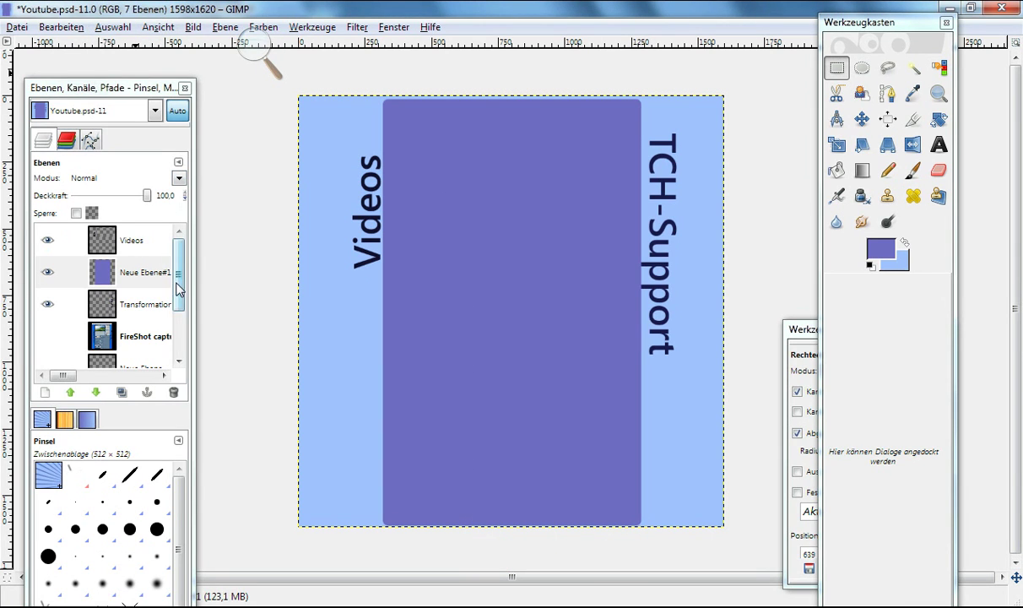
{"action": "left_click_drag", "start_coordinate": [177, 245], "coordinate": [179, 336]}
{"action": "left_click", "coordinate": [137, 332]}
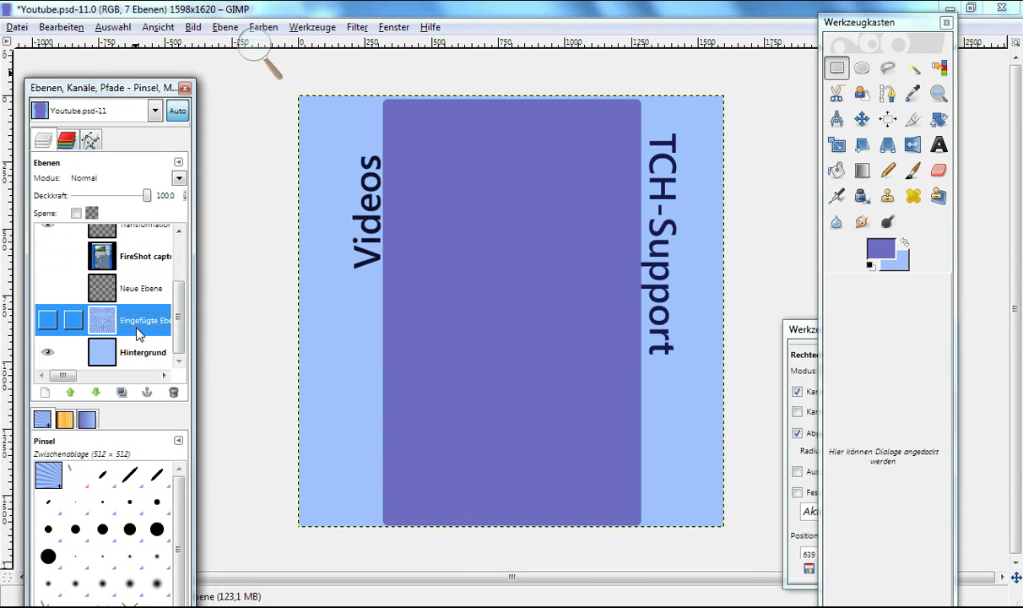
Show the Eingefügte Ebene sunburst rays layer, then preview the browser windows from the taskbar.
{"action": "left_click", "coordinate": [48, 319]}
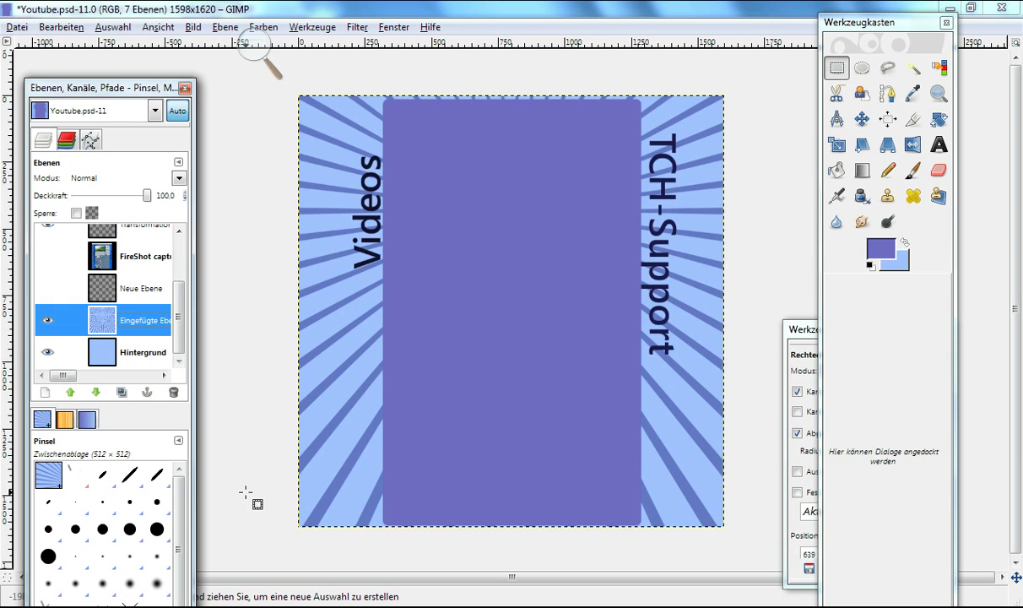
{"action": "left_click", "coordinate": [253, 603]}
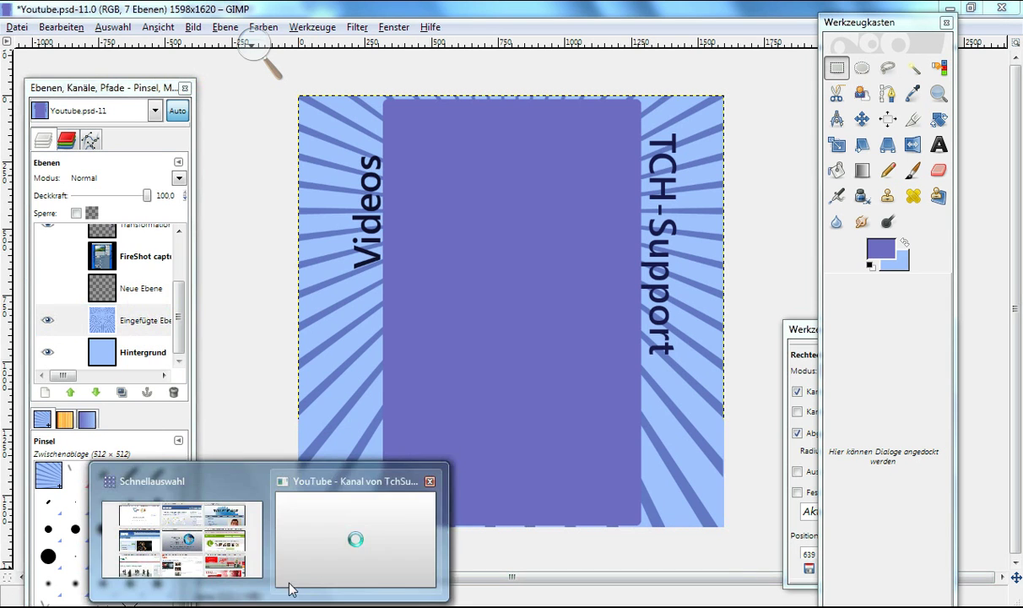
{"action": "left_click", "coordinate": [310, 573]}
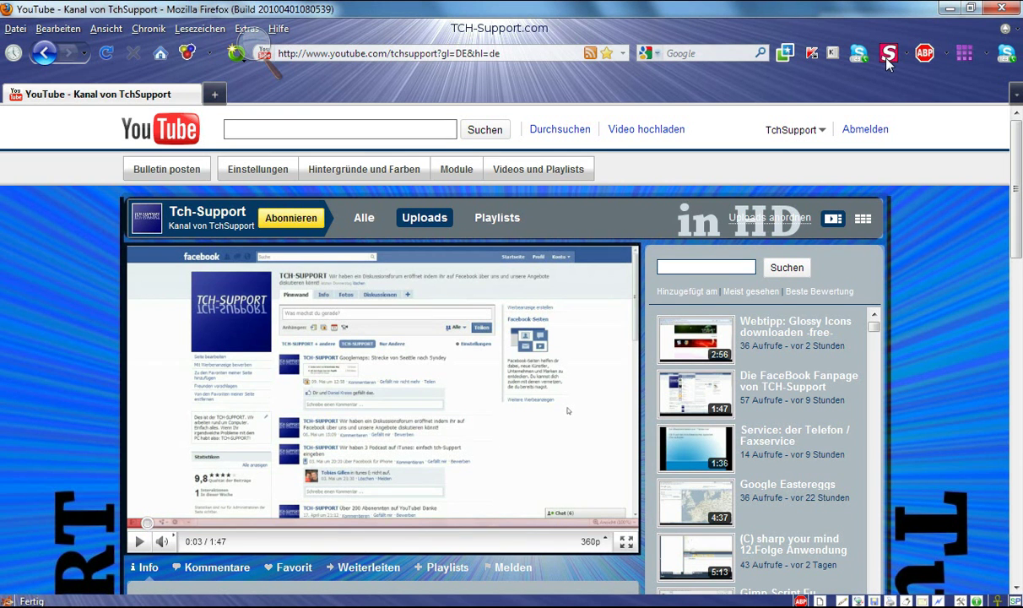
{"action": "key", "text": "alt+Tab"}
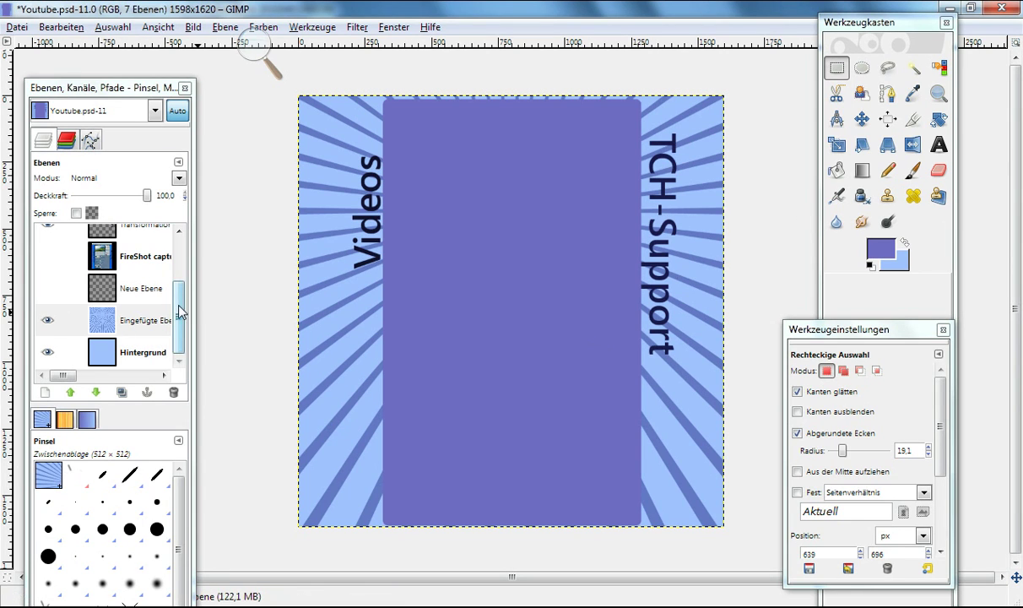
{"action": "left_click_drag", "start_coordinate": [178, 292], "coordinate": [173, 213]}
{"action": "left_click", "coordinate": [54, 336]}
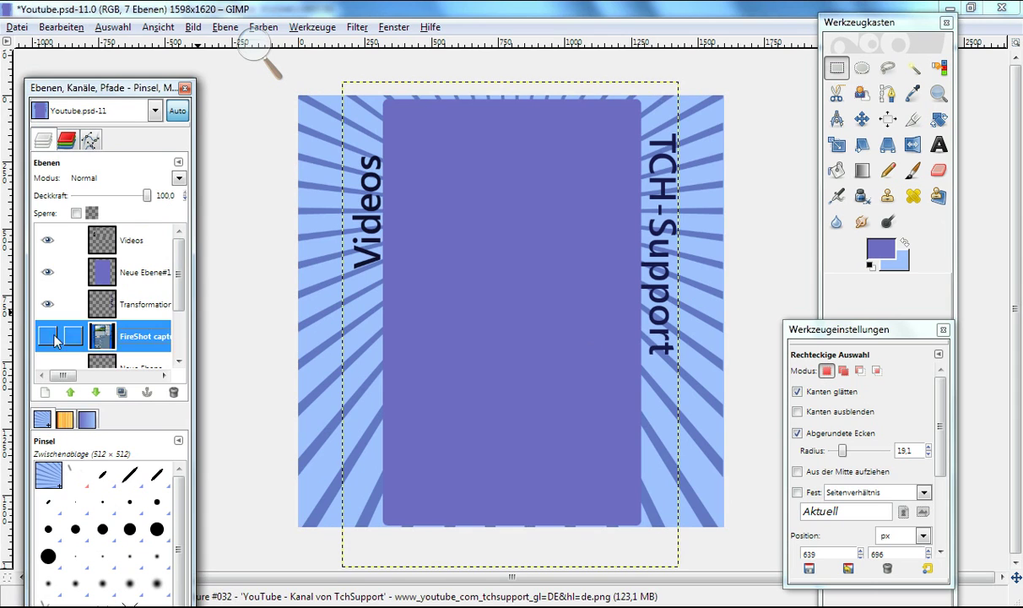
{"action": "left_click", "coordinate": [47, 336]}
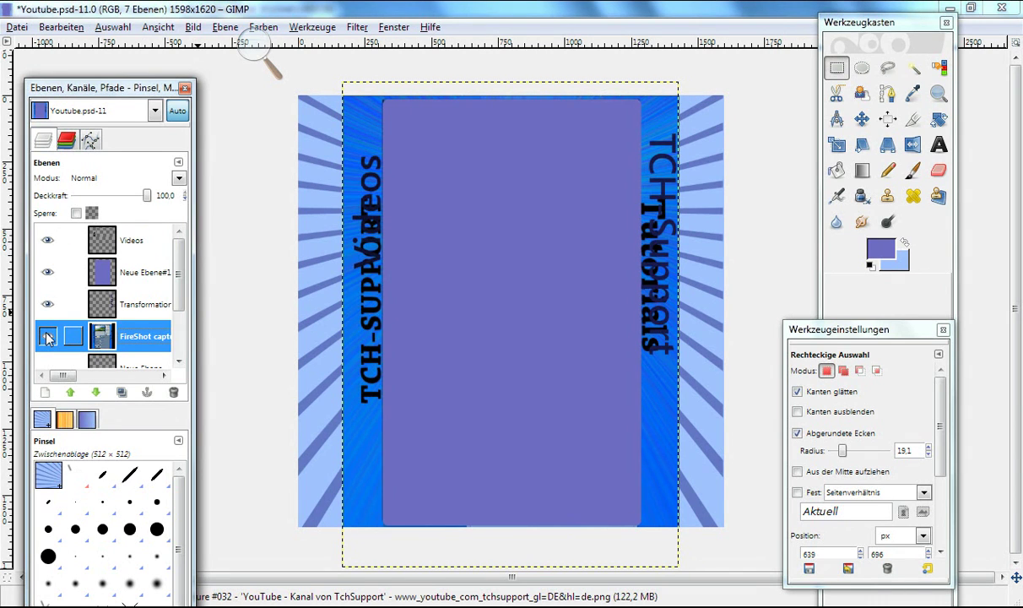
{"action": "left_click", "coordinate": [48, 272]}
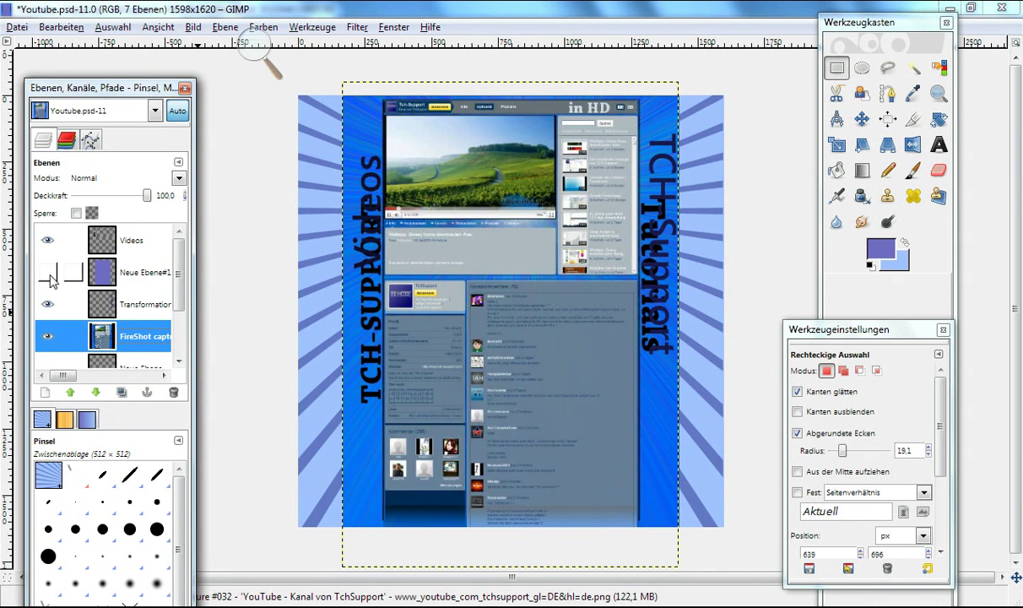
{"action": "left_click", "coordinate": [49, 275]}
{"action": "left_click", "coordinate": [49, 274]}
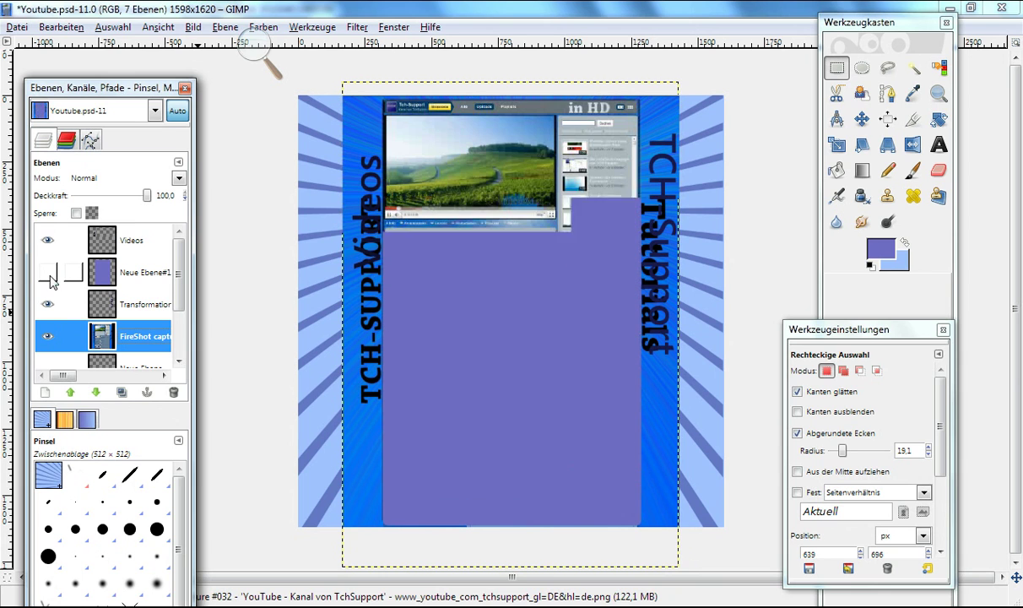
{"action": "left_click", "coordinate": [49, 303]}
{"action": "left_click", "coordinate": [48, 240]}
{"action": "left_click", "coordinate": [47, 239]}
{"action": "left_click", "coordinate": [49, 273]}
{"action": "left_click", "coordinate": [48, 304]}
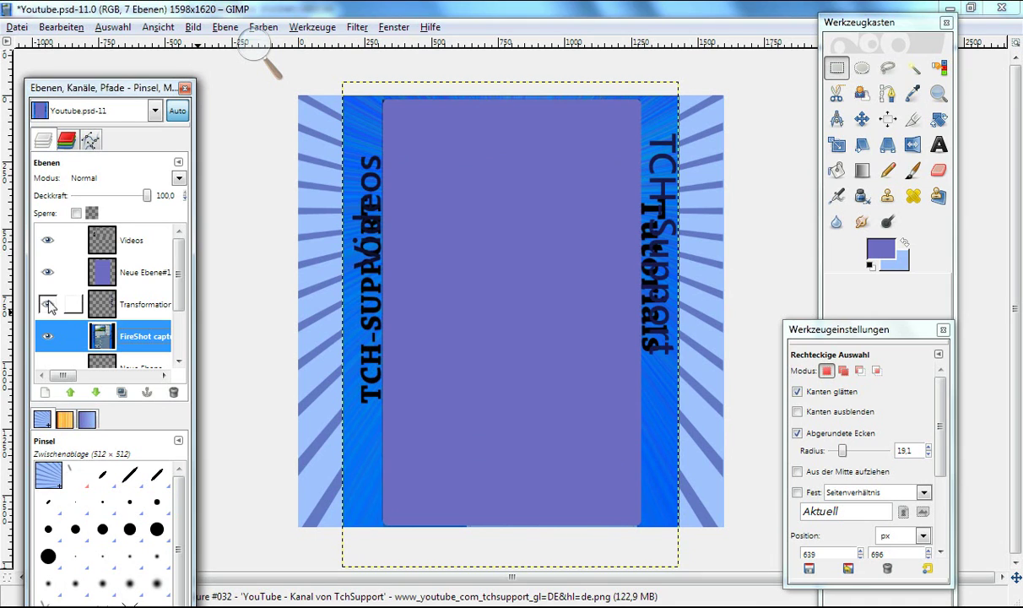
{"action": "left_click", "coordinate": [47, 336]}
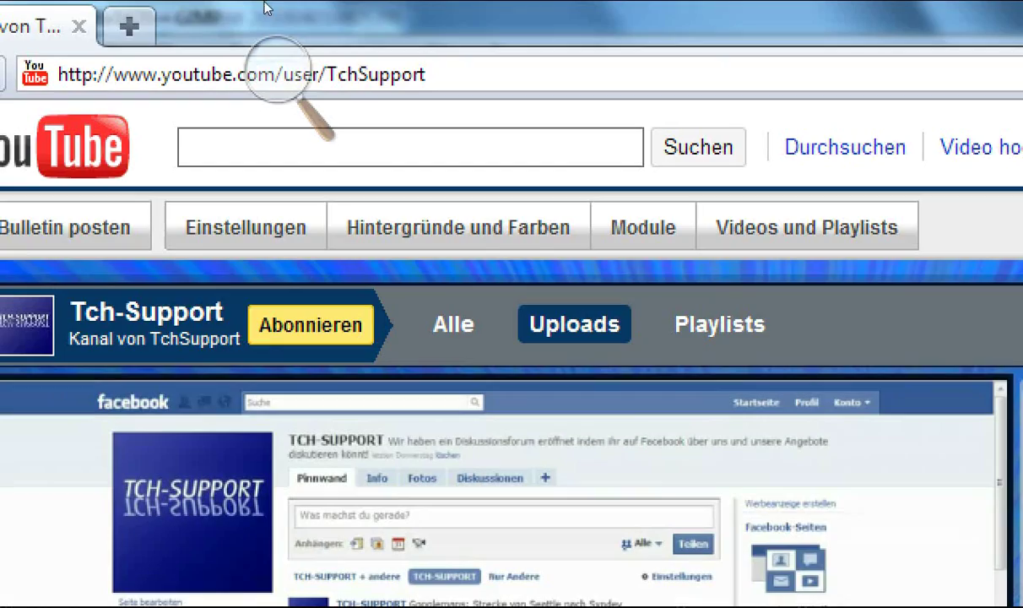
Replace Opera's address with ww.tch-support.de/youtube.psd without loading it, then return to GIMP.
{"action": "left_click", "coordinate": [244, 38]}
{"action": "type", "text": "ww.tch-support.de"}
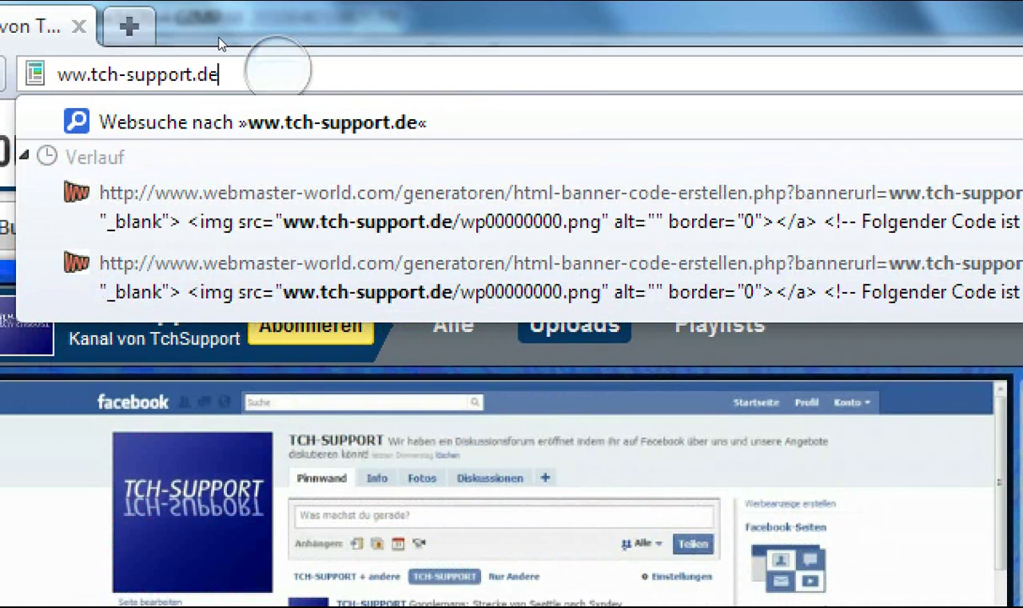
{"action": "type", "text": "/youtube"}
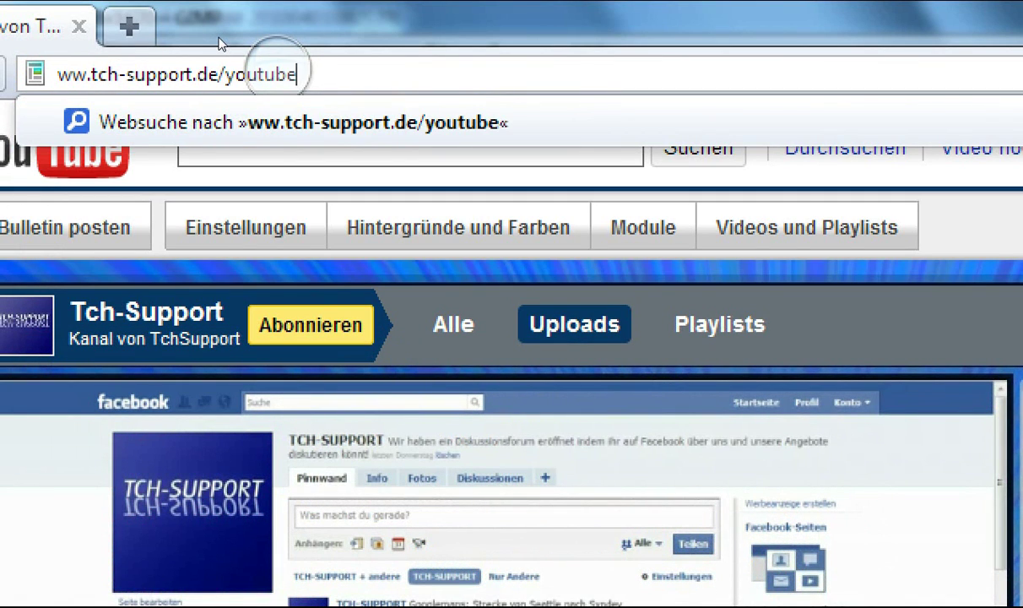
{"action": "type", "text": ".psd"}
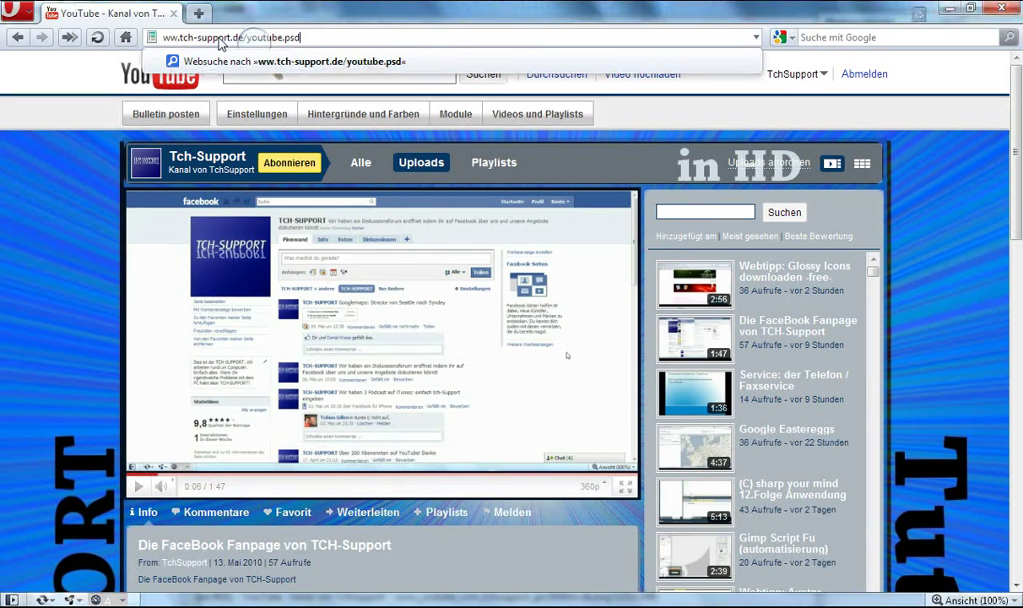
{"action": "key", "text": "alt+Tab"}
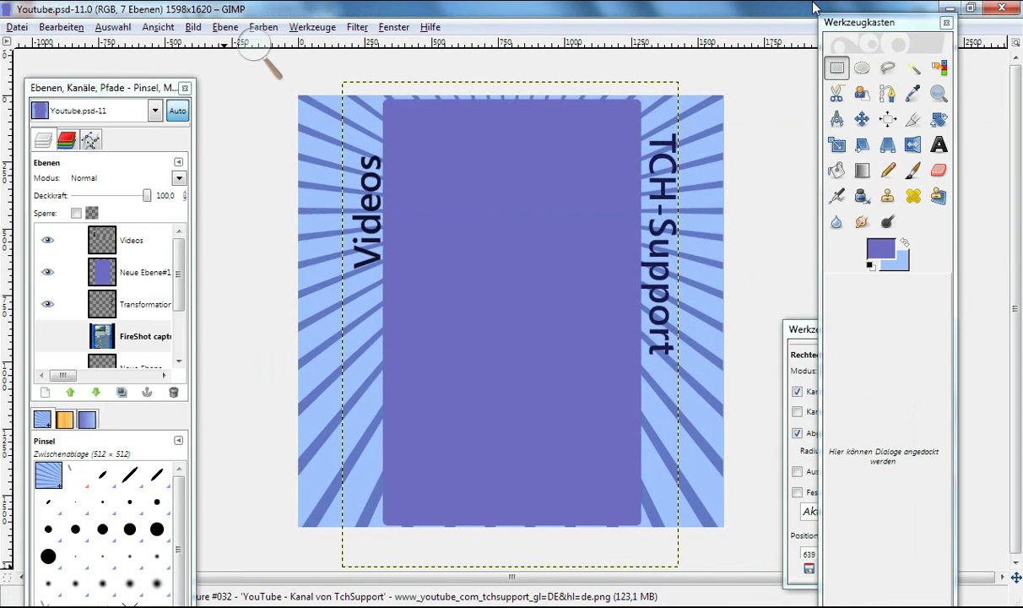